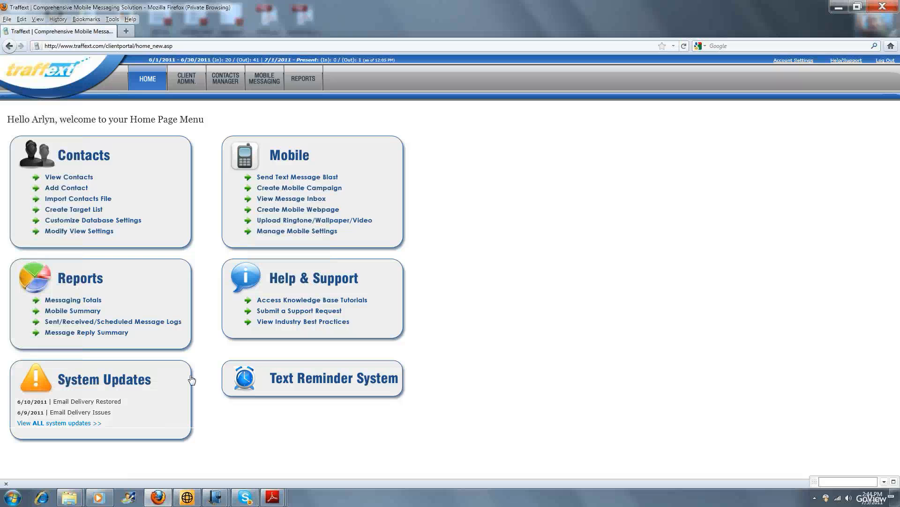
Open the Text Reminder System, view the message templates, and try writing "Hello" as a custom one-time message.
click(313, 384)
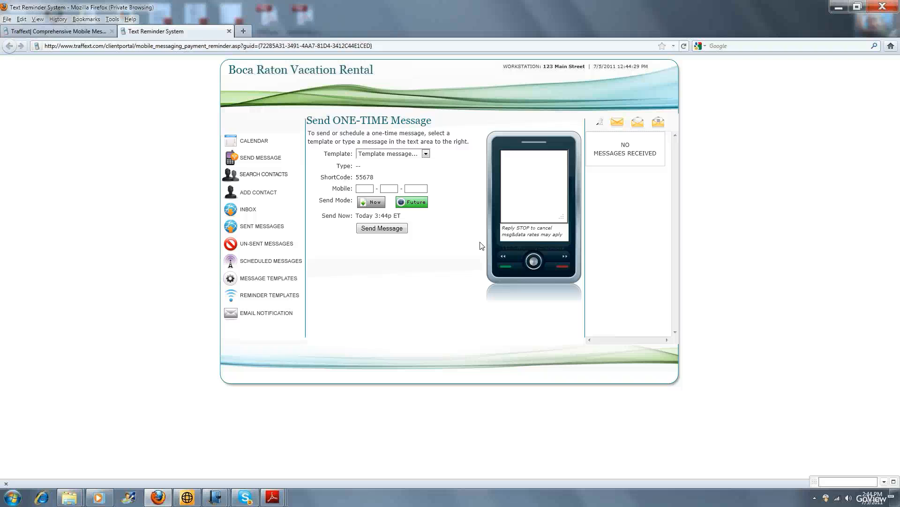
click(426, 154)
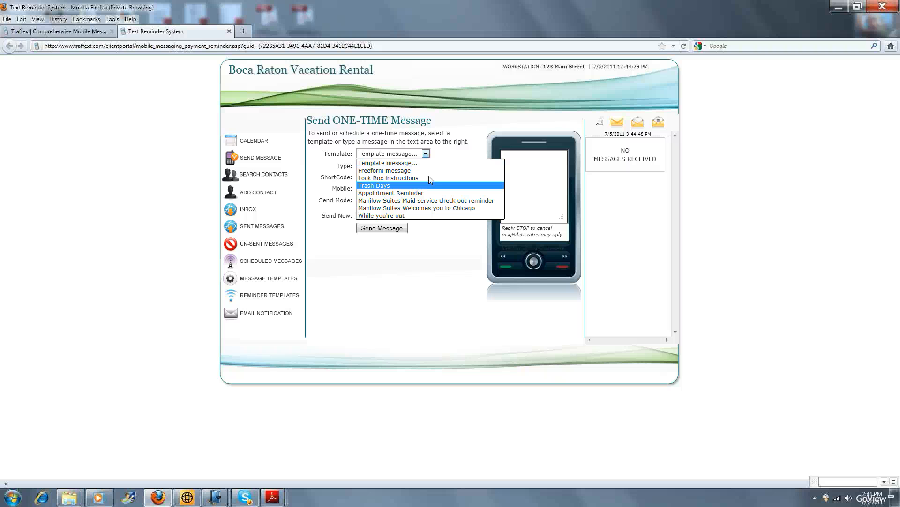
click(530, 168)
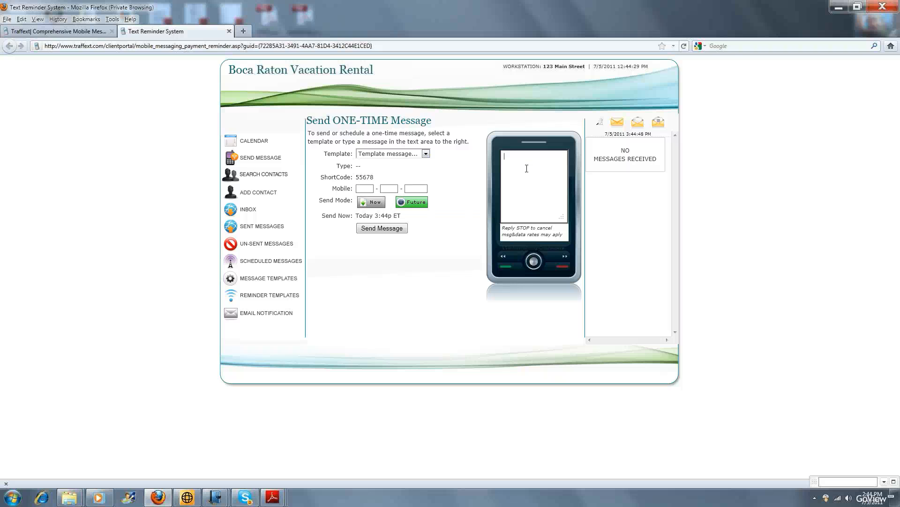
text(Hello)
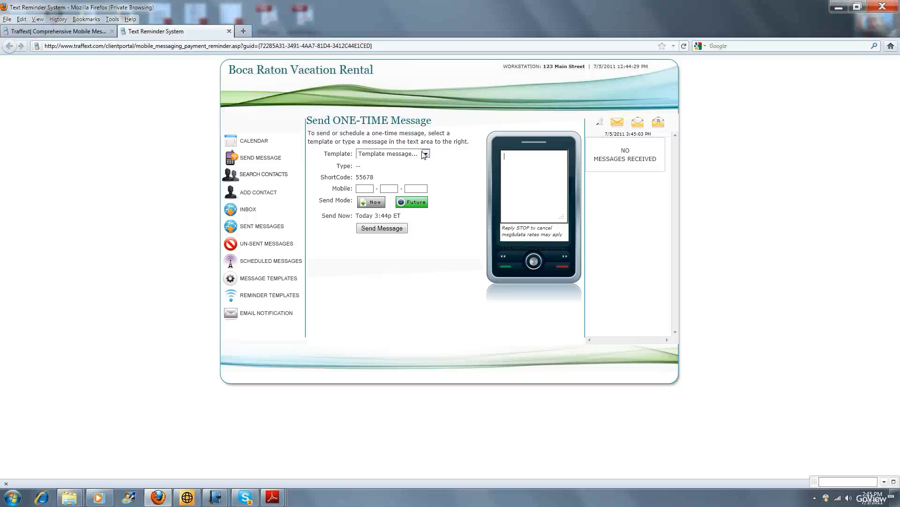
Choose the Lock Box instructions template for the one-time message and enter the recipient's mobile number and first name.
click(425, 154)
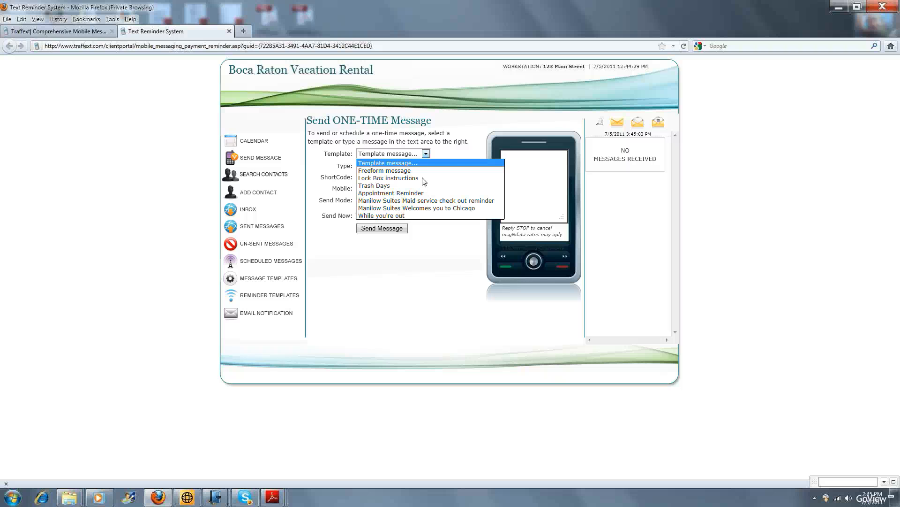
click(479, 179)
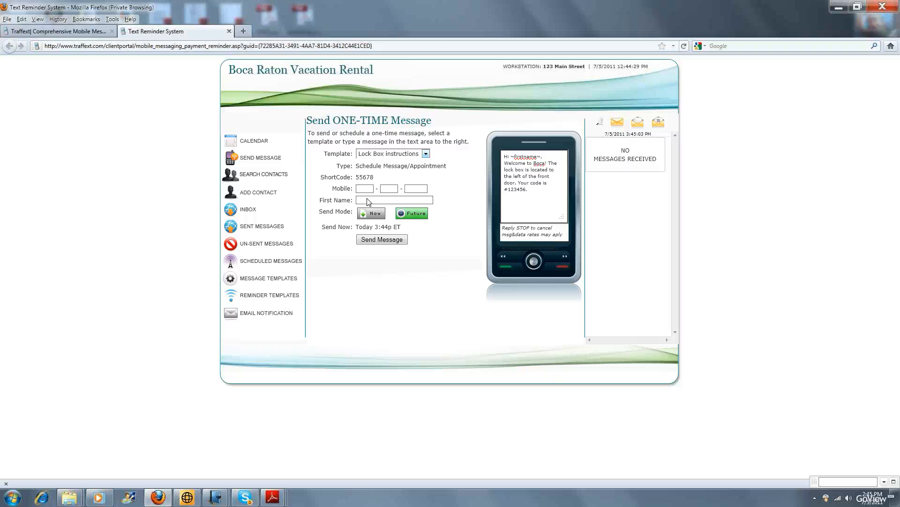
click(364, 189)
click(381, 201)
text(Ar)
key(Down)
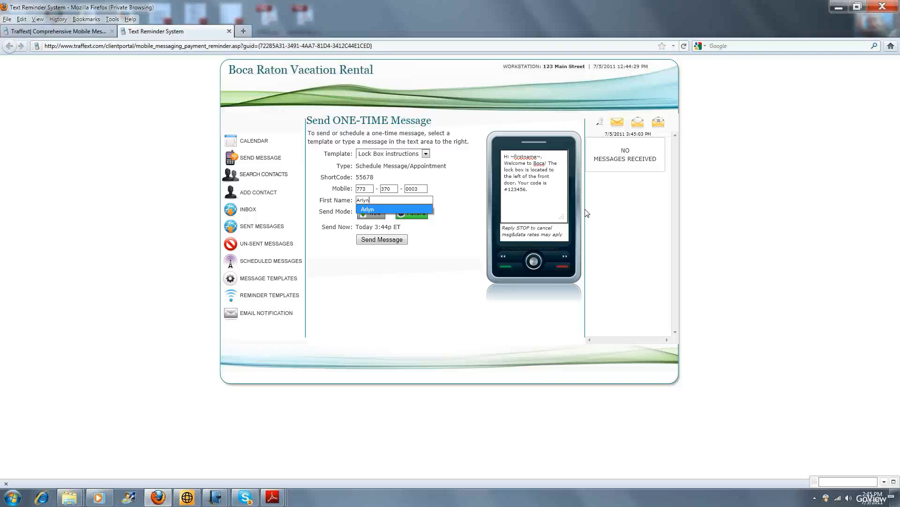
key(Return)
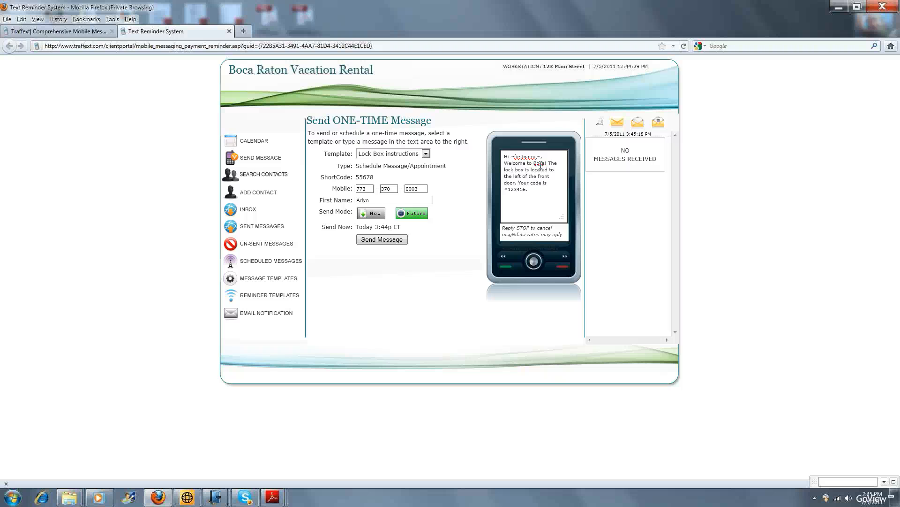
Schedule the lock box message for future delivery on 07/08/2011 at 3:00 PM, submit it and return to the message form.
drag(534, 163, 511, 157)
click(434, 237)
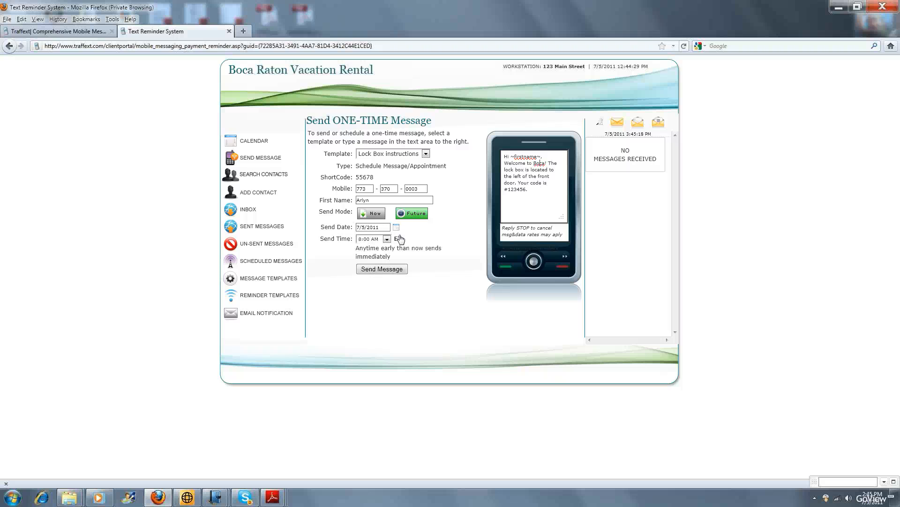
click(399, 237)
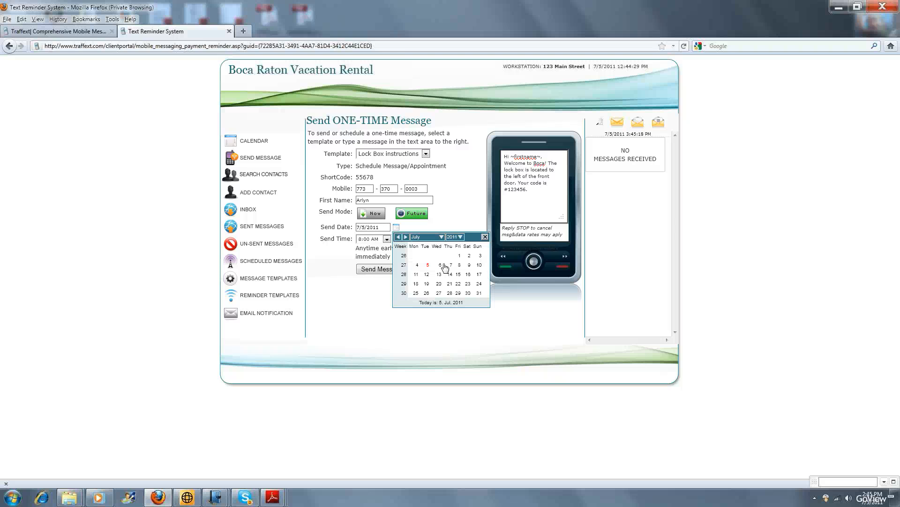
click(459, 266)
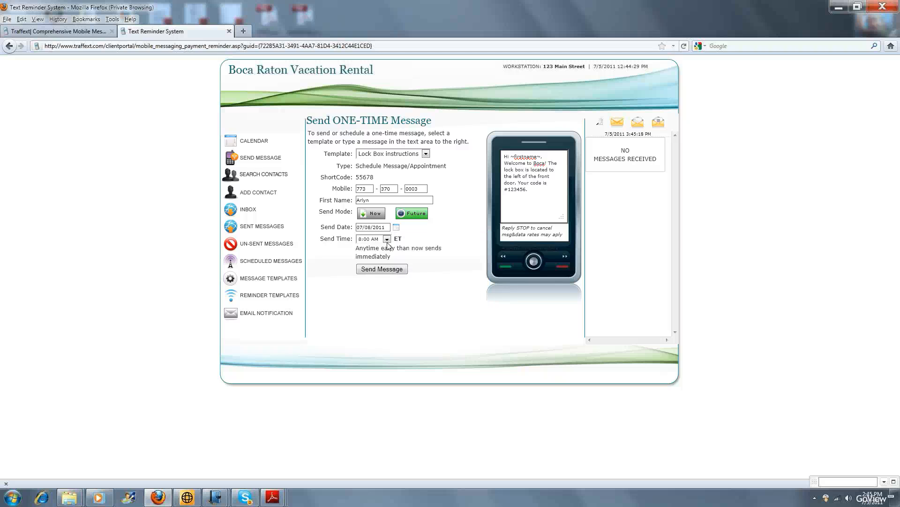
click(386, 239)
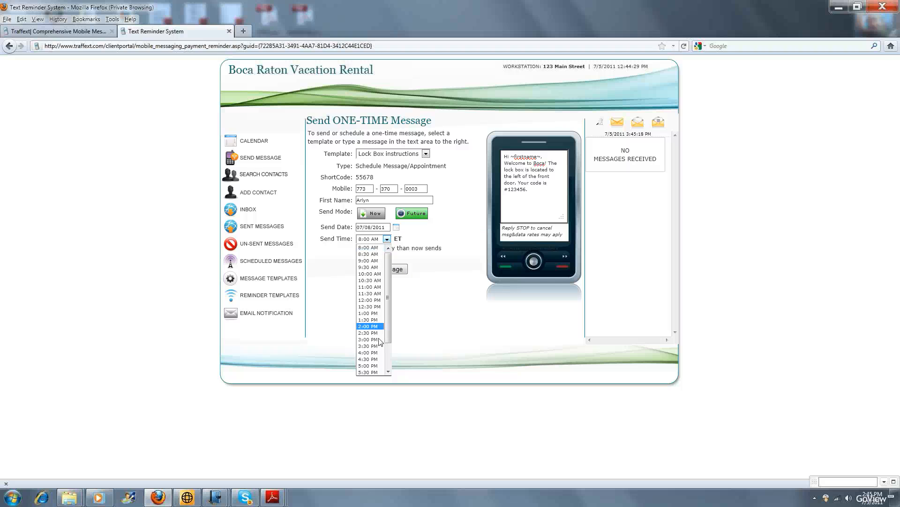
click(390, 321)
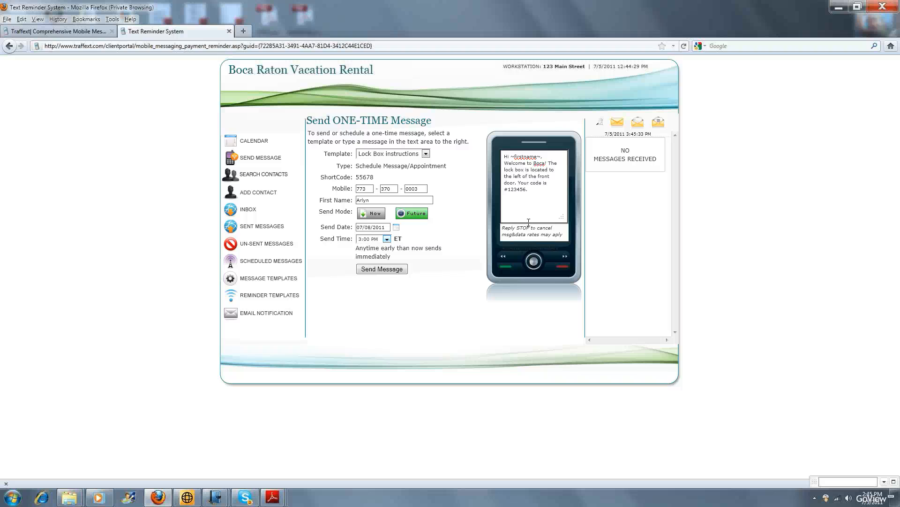
click(385, 272)
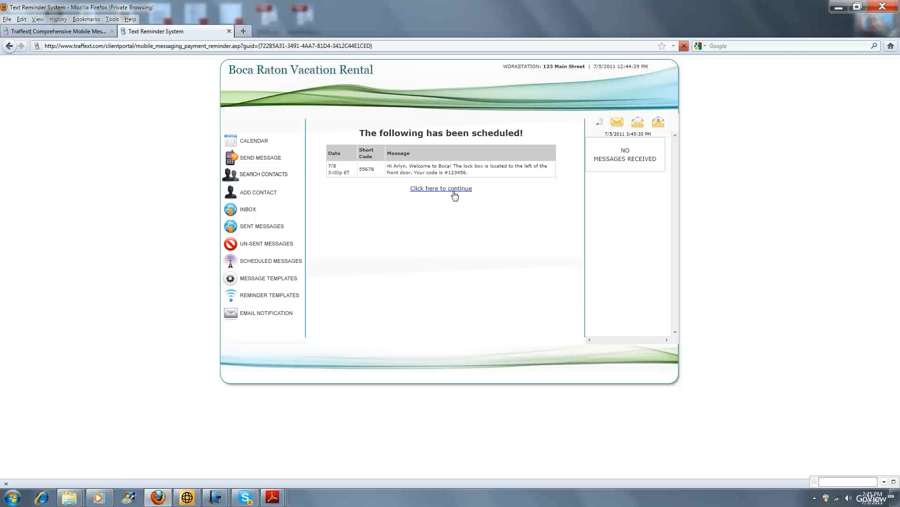
click(454, 189)
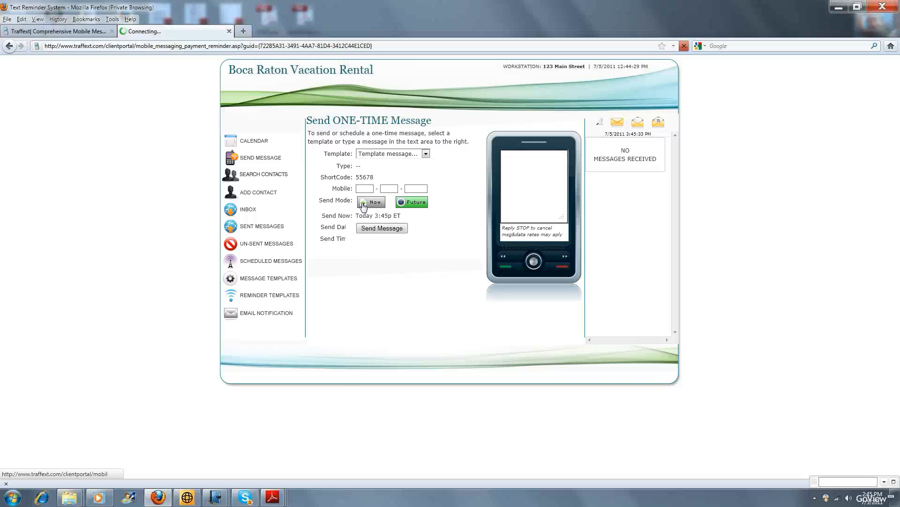
Choose the Trash Days template for a new one-time message and fill in the recipient's mobile number and first name.
click(378, 156)
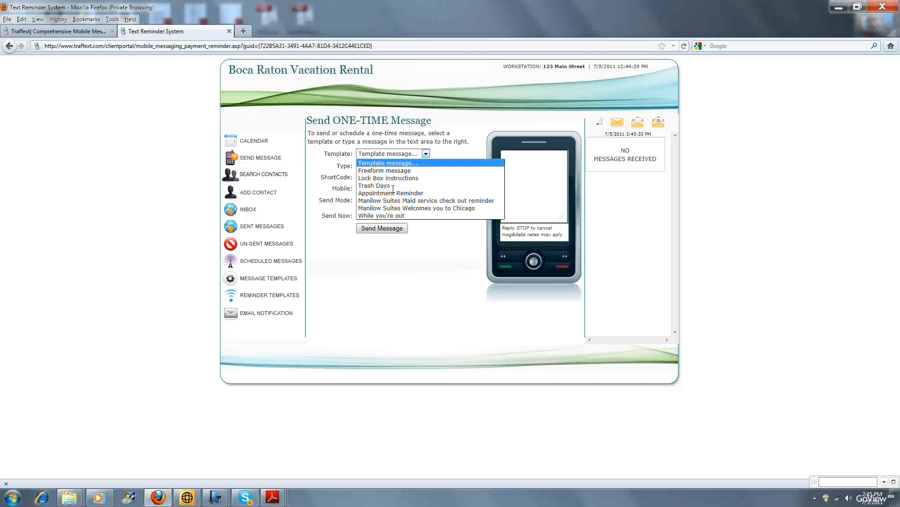
click(376, 186)
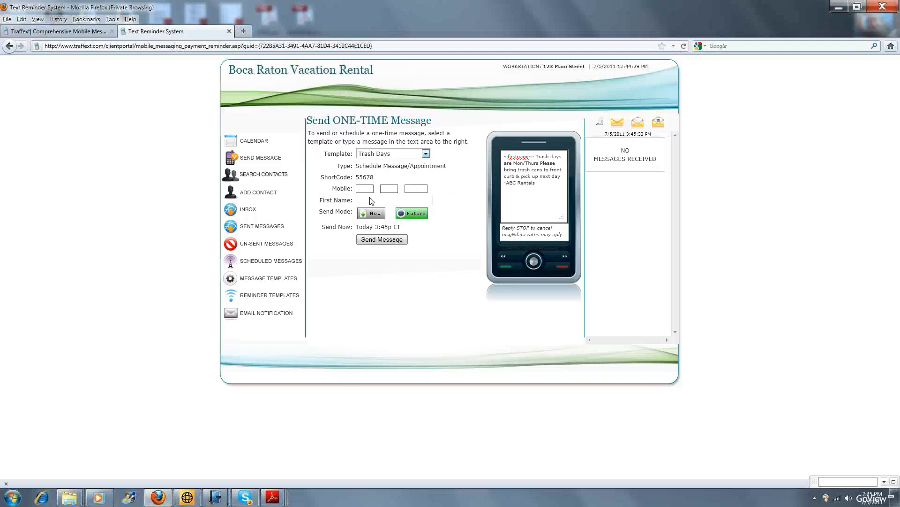
text(773370)
click(413, 191)
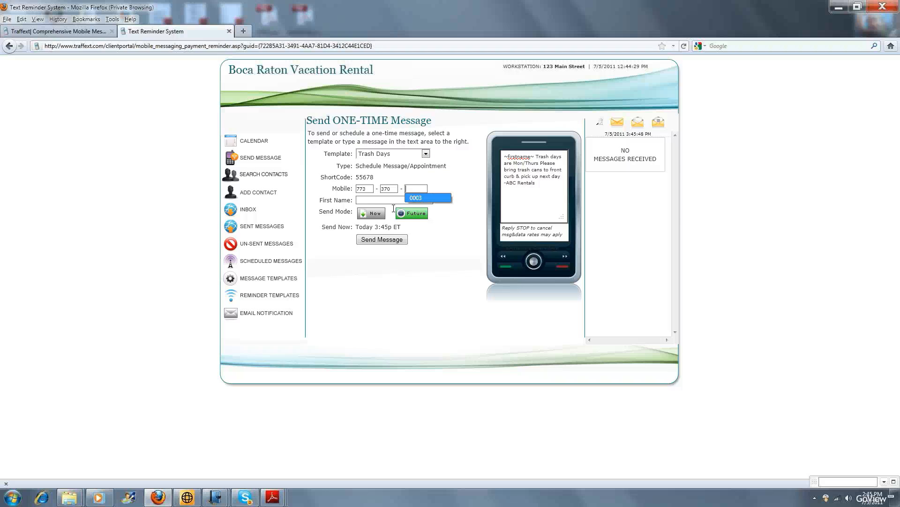
key(Return)
click(394, 203)
text(A)
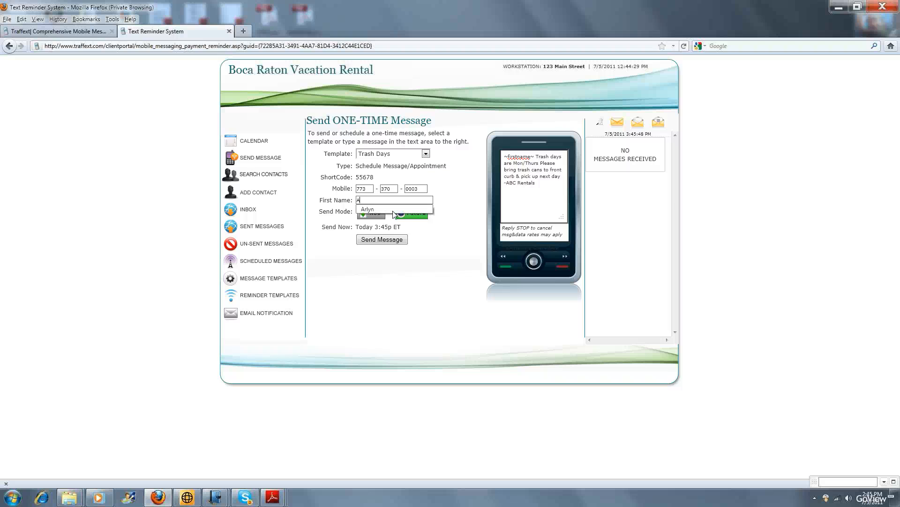
key(Down)
key(Return)
Schedule the trash days message for future delivery on 07/10/2011 at 5:00 PM, submit it and return to the message form.
click(409, 216)
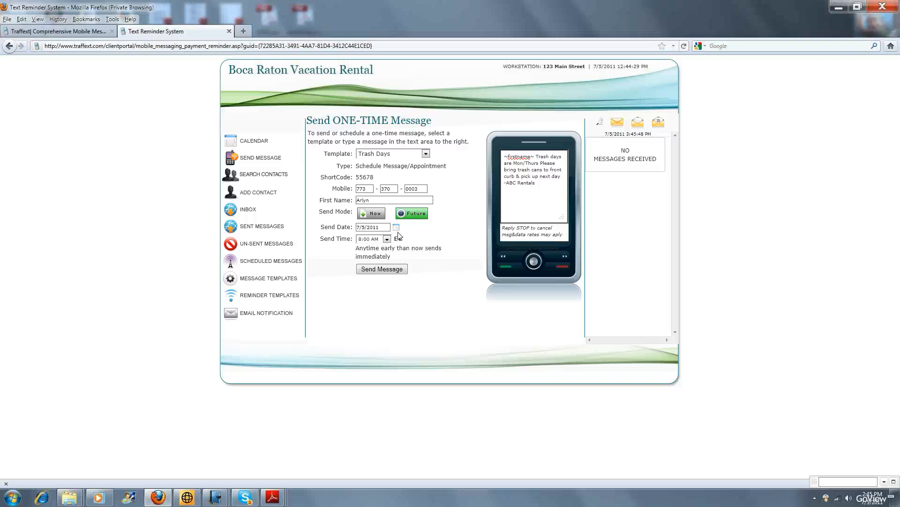
click(397, 228)
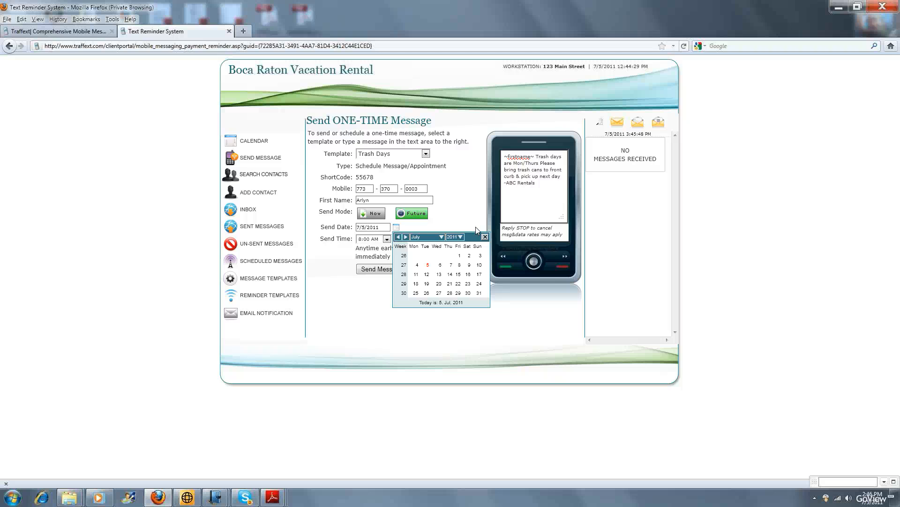
click(480, 265)
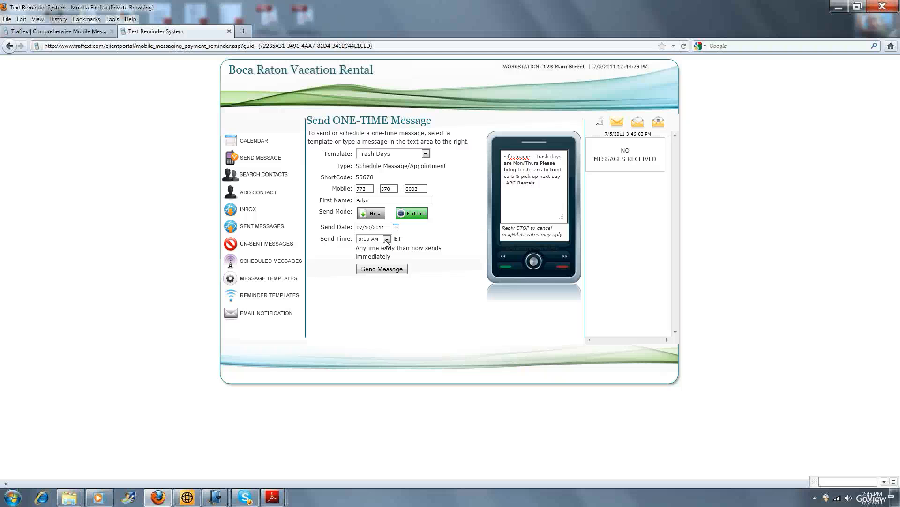
click(386, 239)
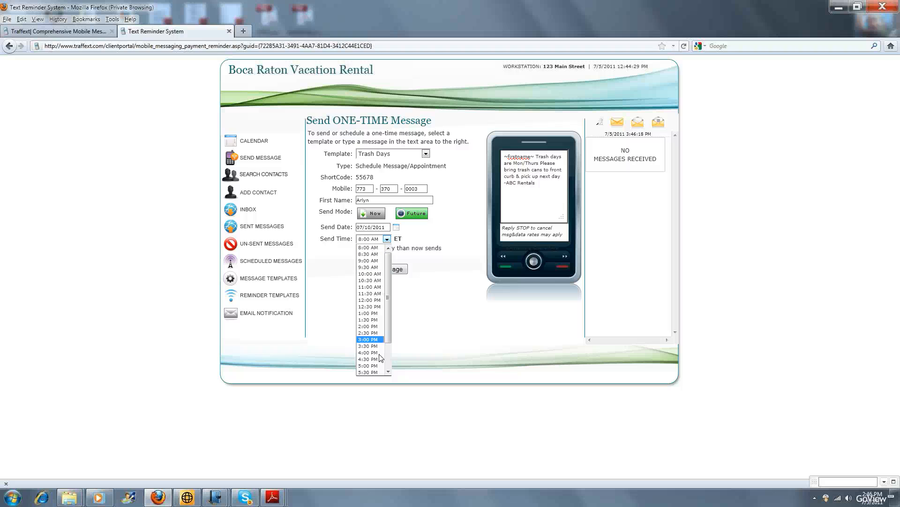
click(381, 366)
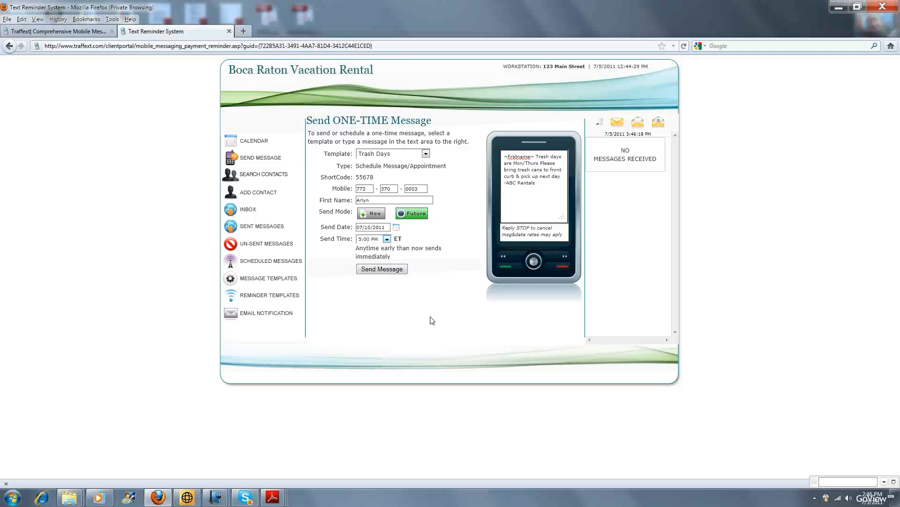
click(381, 269)
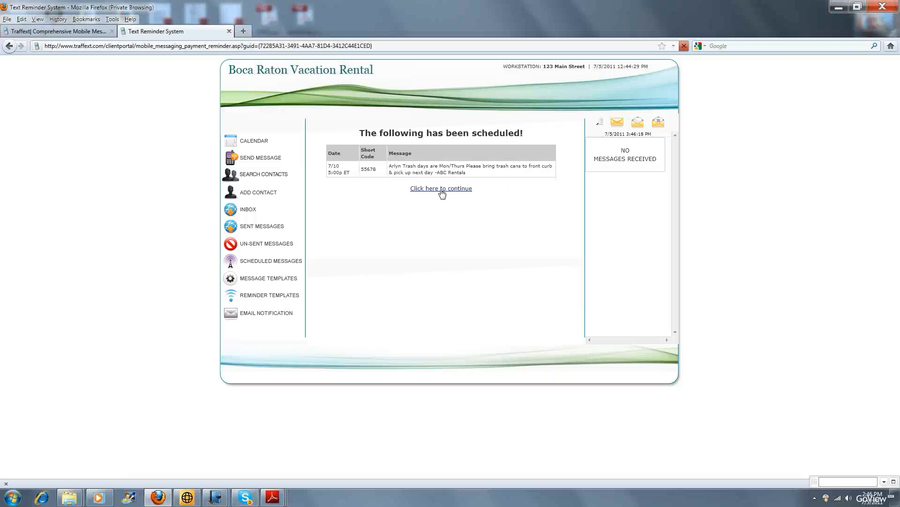
click(443, 193)
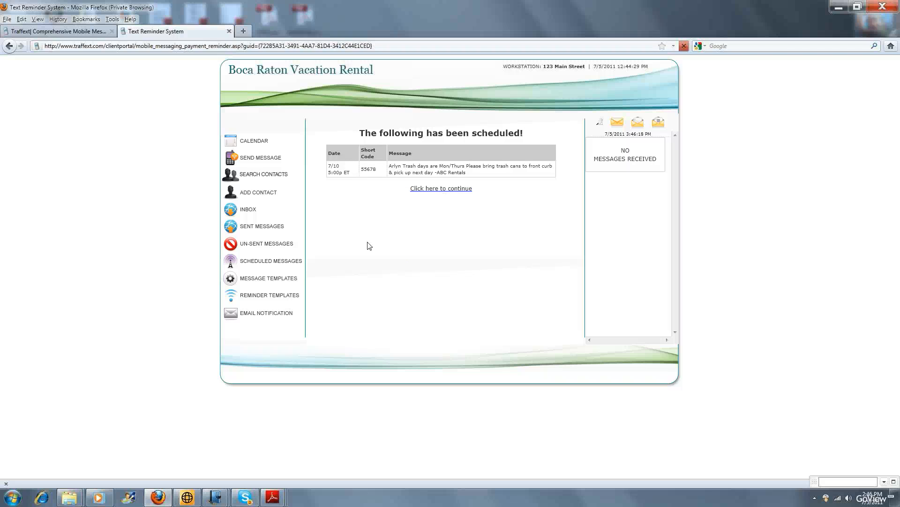
Open the details of the 11:00A slot on July 24, 2011 in the calendar and start a new appointment.
click(249, 143)
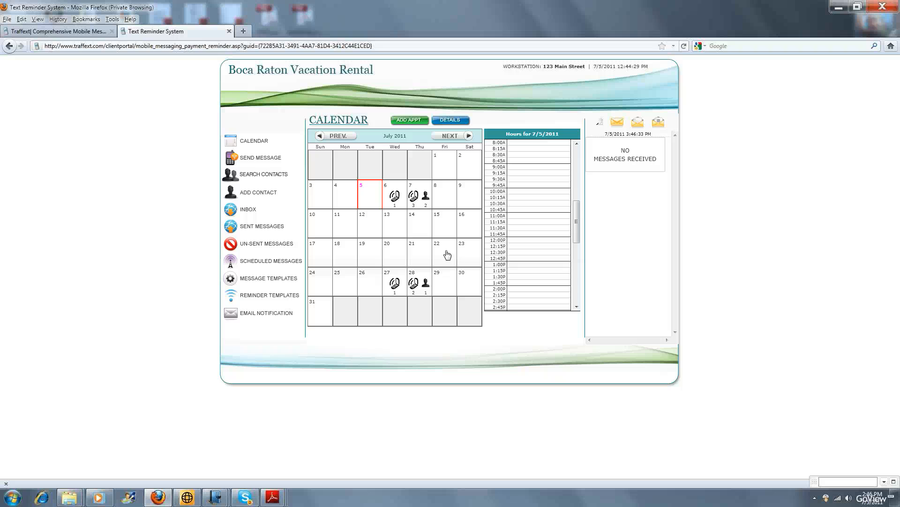
click(325, 282)
click(521, 217)
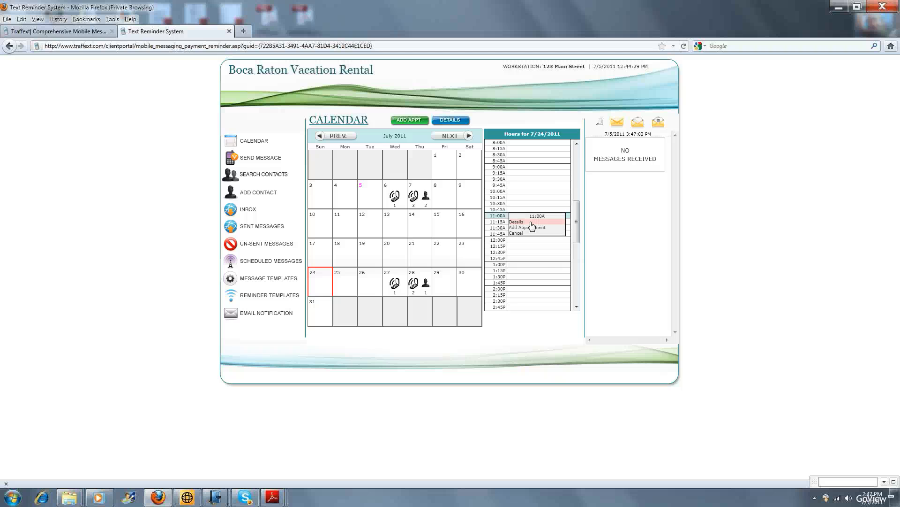
click(531, 222)
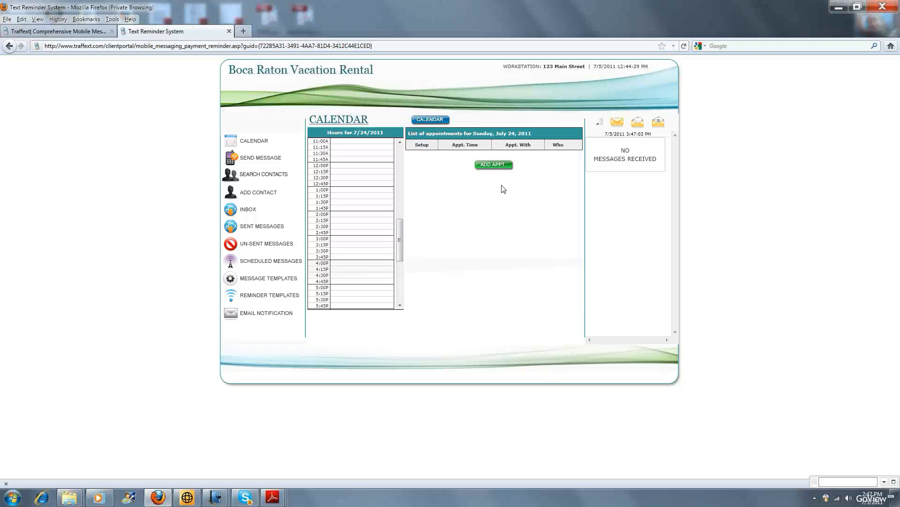
click(479, 165)
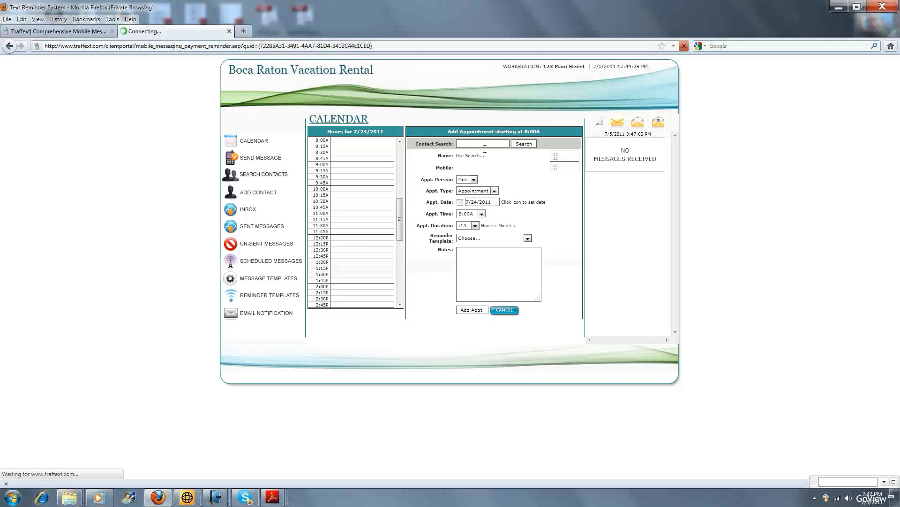
Search the contacts by the customer's first name and assign the matching contact to the new appointment.
text(ar)
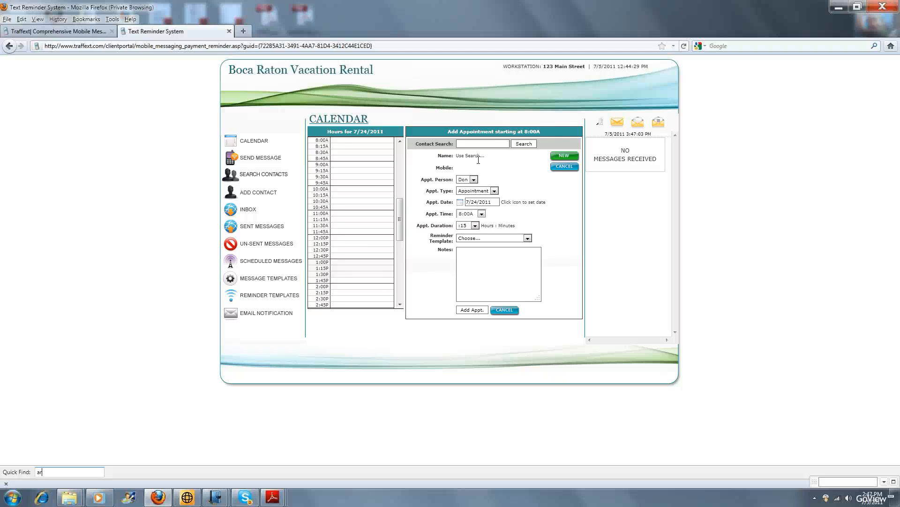
text(lyn)
click(479, 146)
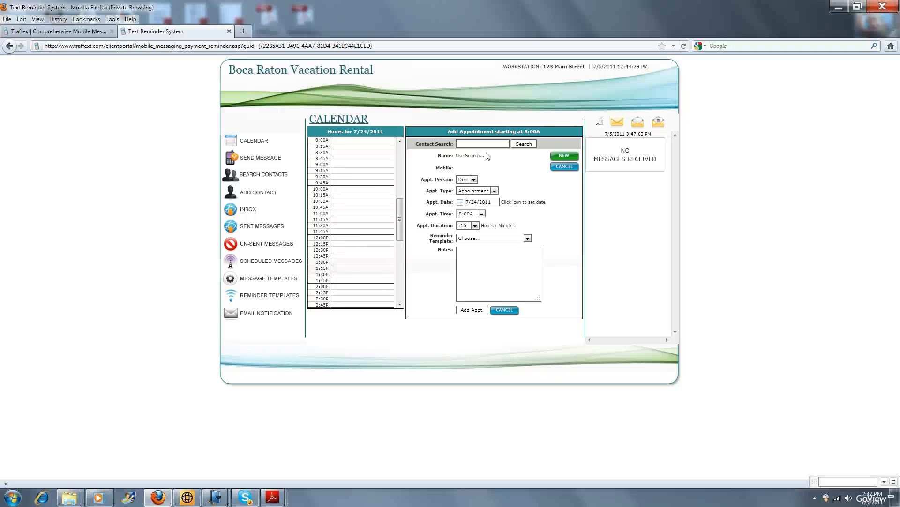
text(arl)
click(524, 144)
click(483, 152)
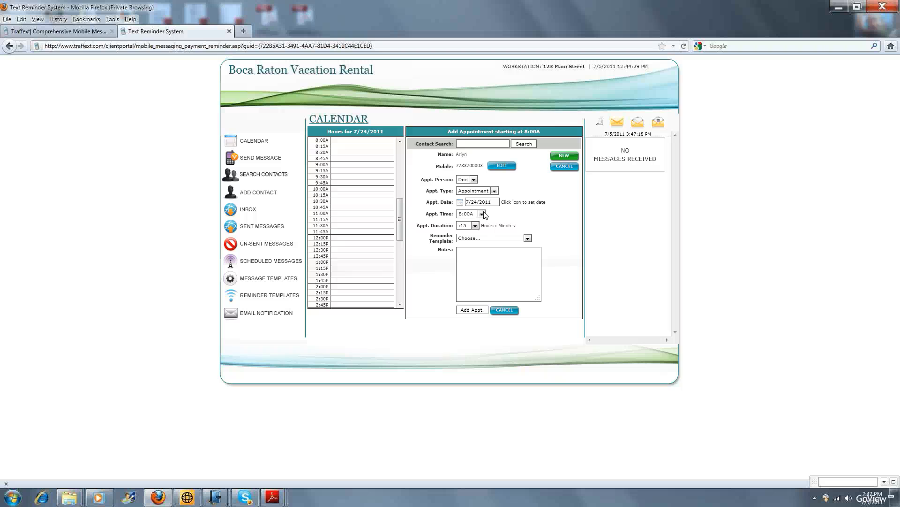
click(482, 214)
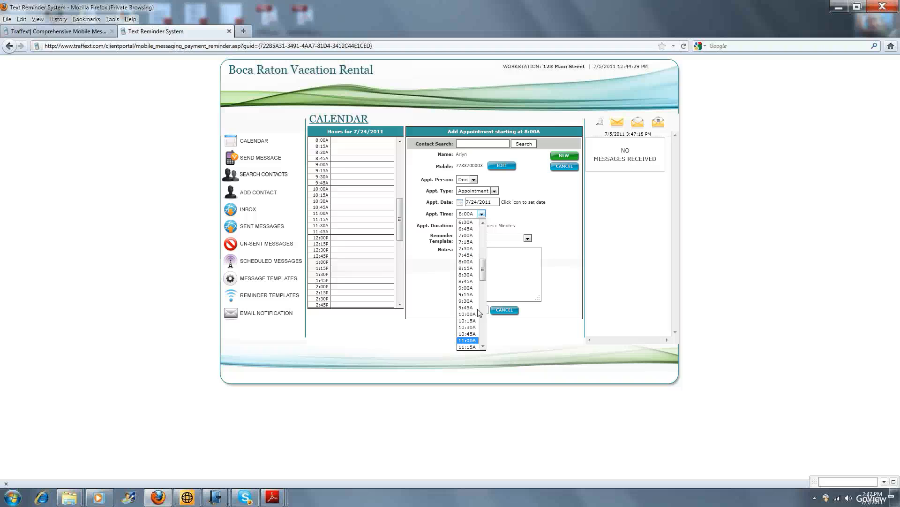
click(474, 342)
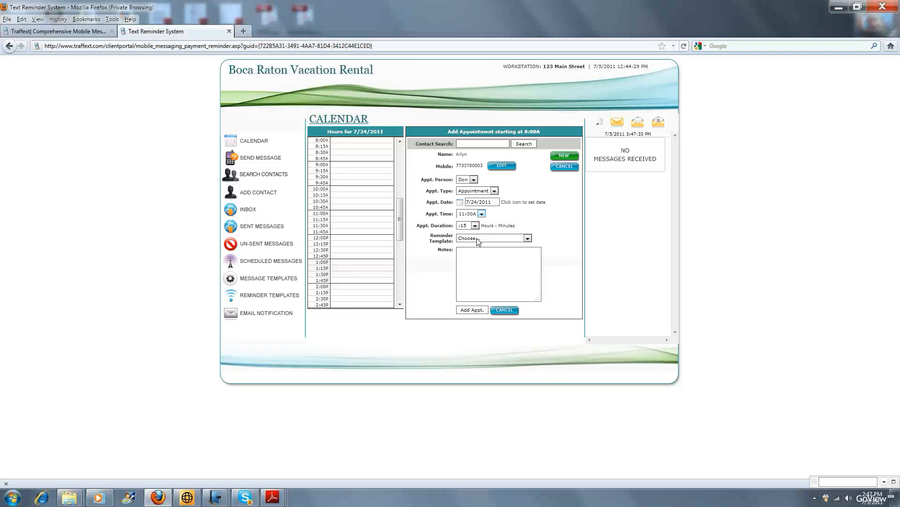
click(477, 242)
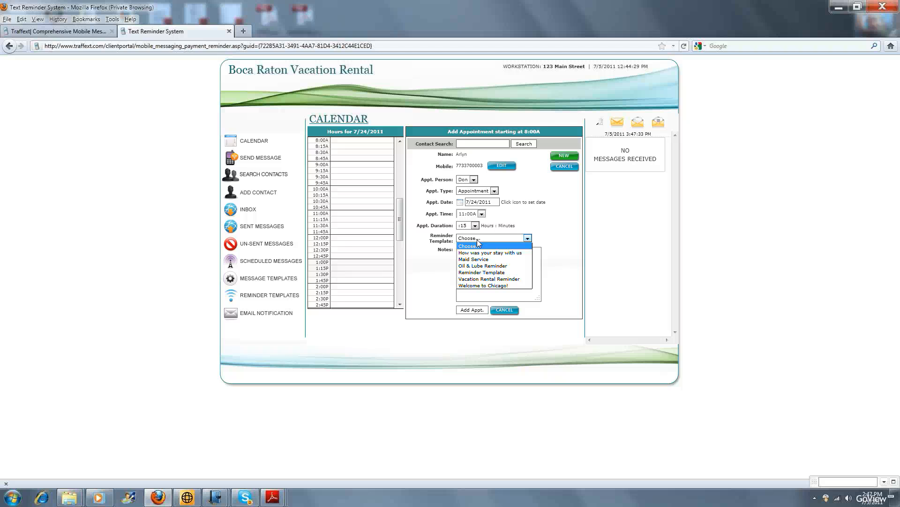
click(489, 279)
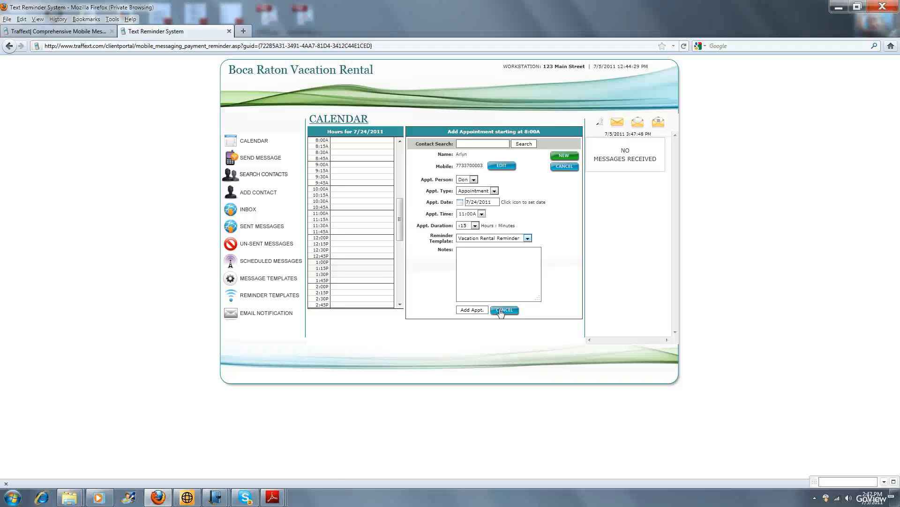
click(500, 311)
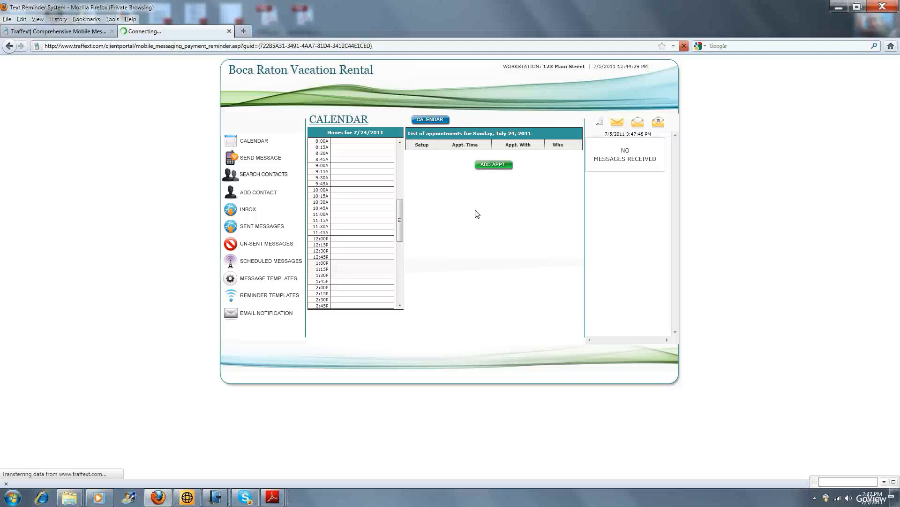
Start a new appointment for July 24, 2011, search the contacts by the customer's first name and assign the matching contact.
click(486, 164)
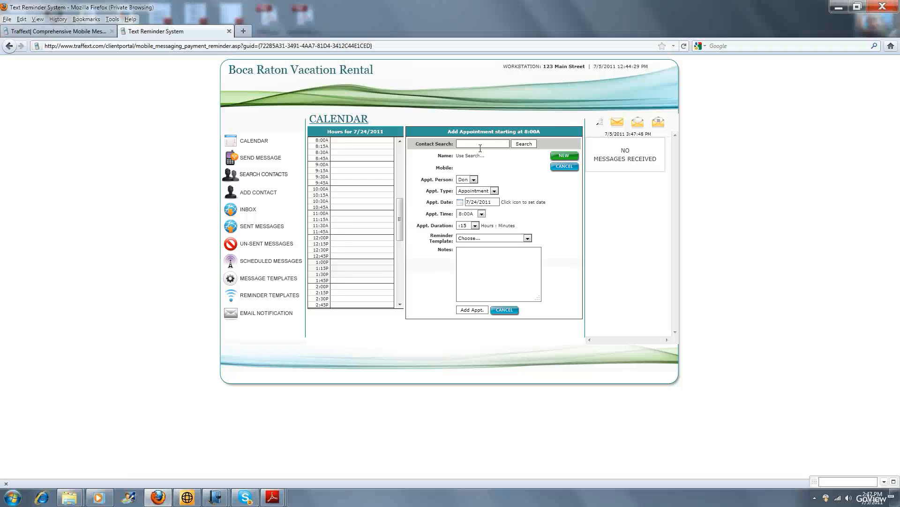
text(arlyn)
click(538, 144)
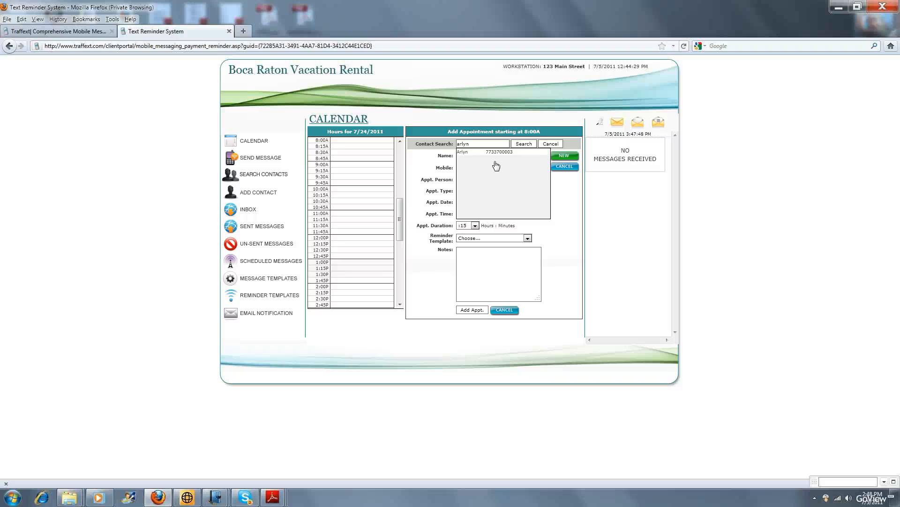
click(496, 165)
Set the appointment time to 11:00A, choose the Vacation Rental Reminder template and add the appointment.
click(474, 215)
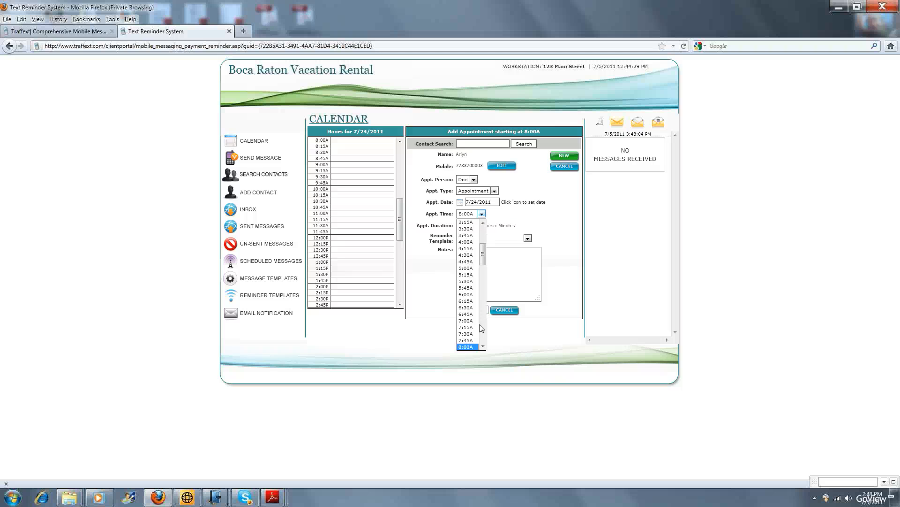
click(468, 300)
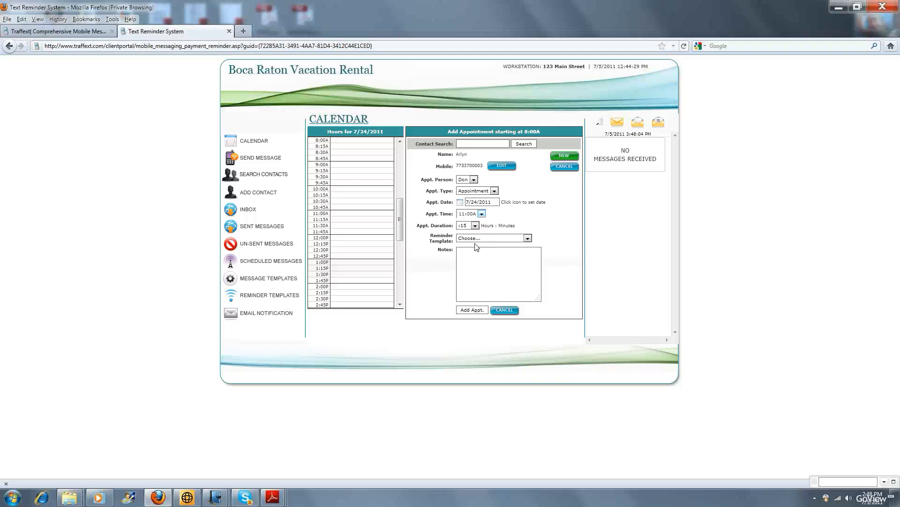
click(477, 238)
click(478, 281)
click(477, 311)
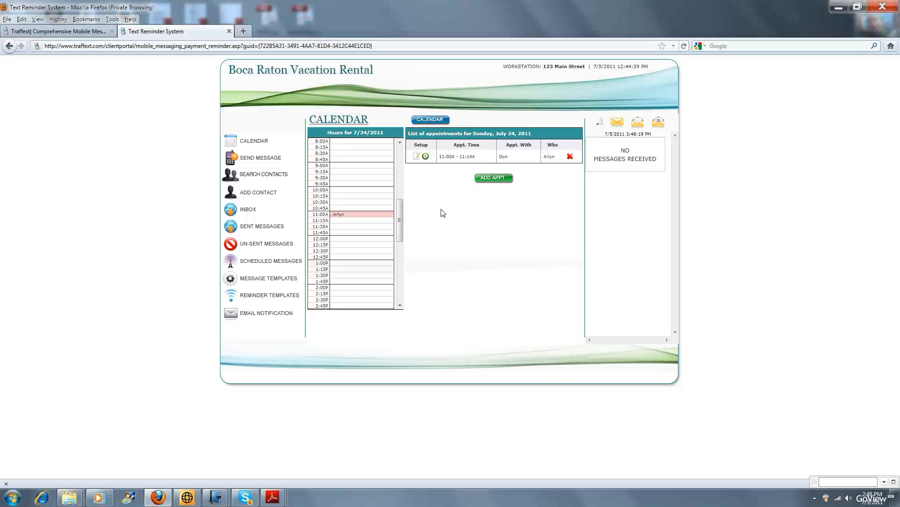
Return to the month calendar and open the reminder intervals of the Vacation Rental Reminder template.
click(430, 120)
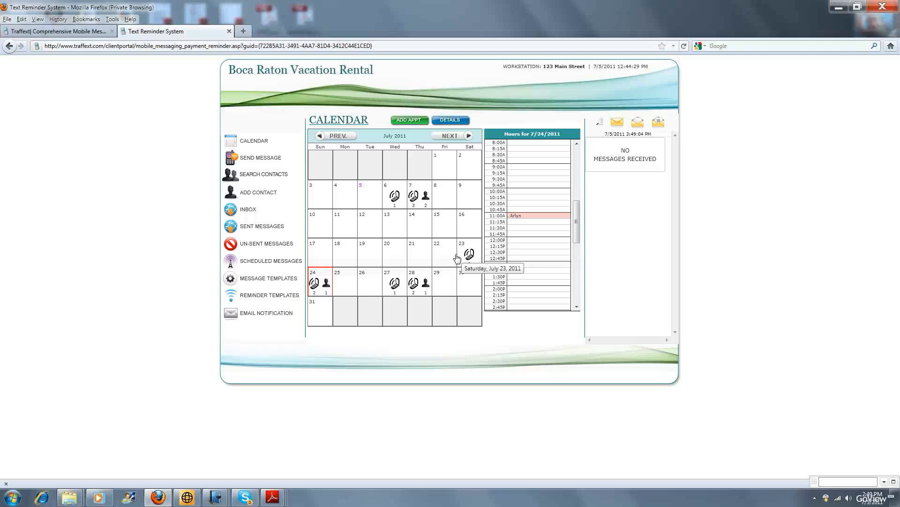
click(261, 294)
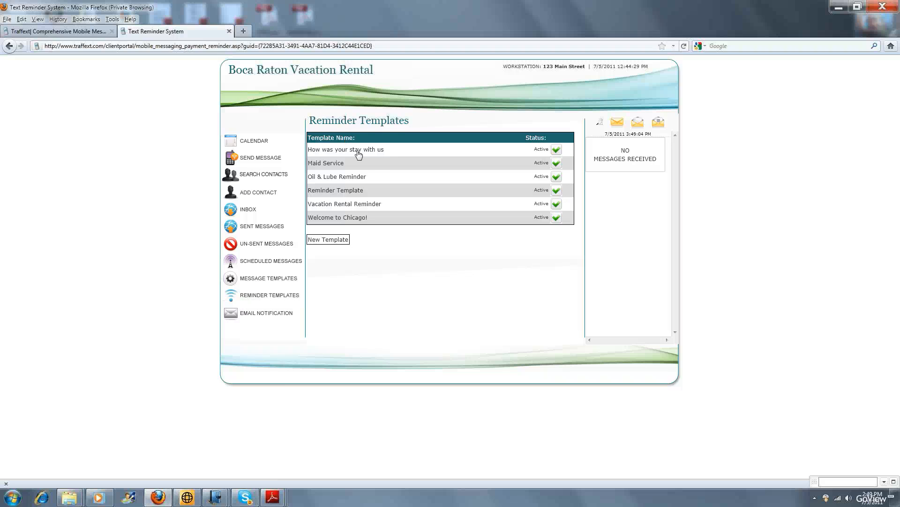
click(340, 204)
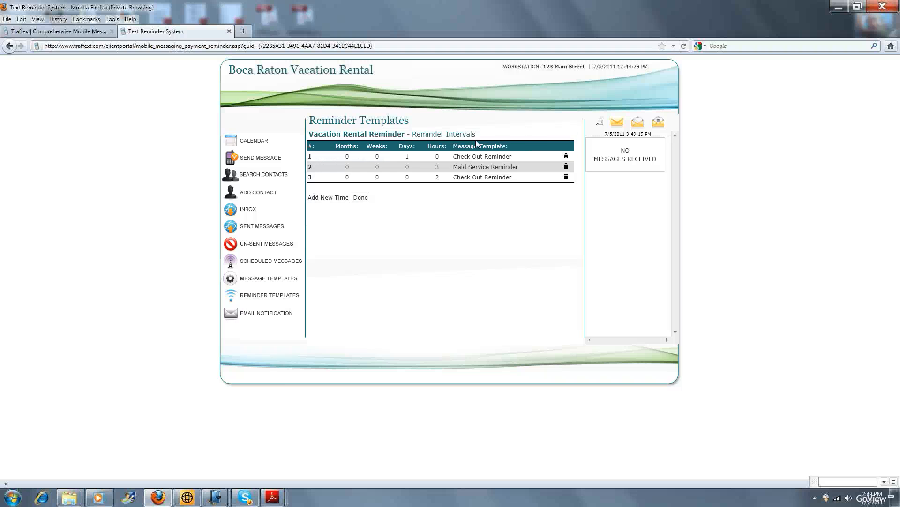
Look through the list of calendar message templates, from Lock Box instructions to Check Out Reminder.
click(275, 280)
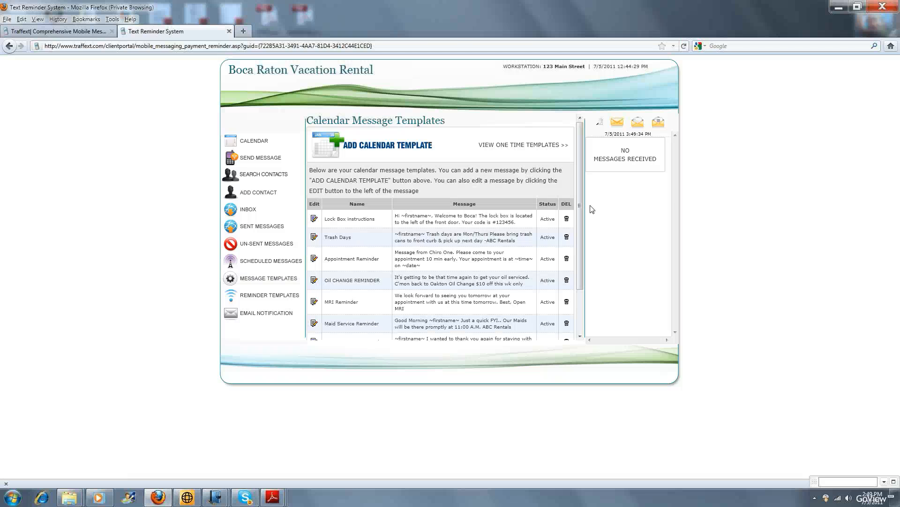
drag(581, 205, 380, 171)
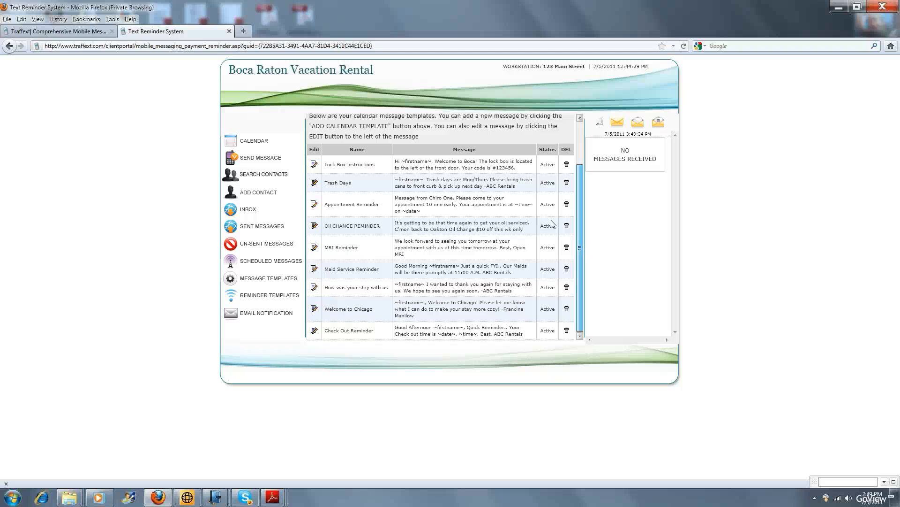
scroll(432, 262, up, 2)
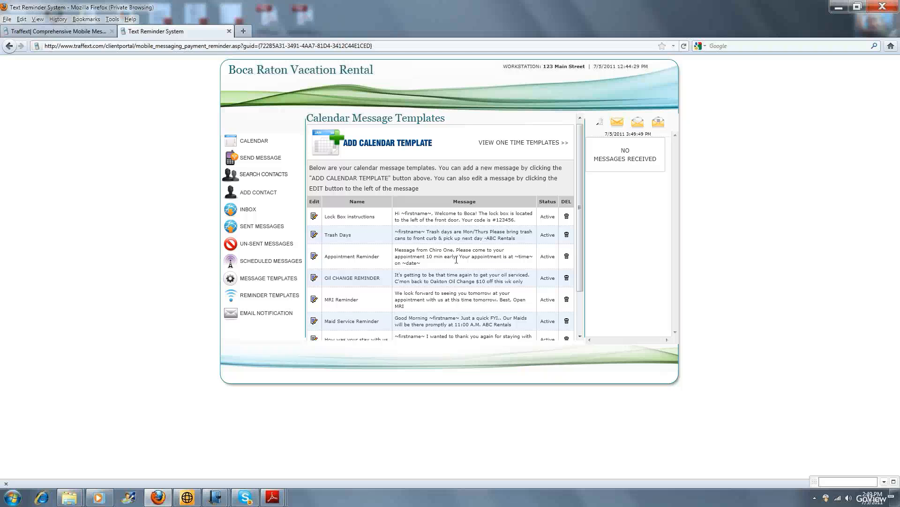
View the early hours of 7/5/2011 in the calendar and open the inbox of incoming messages.
click(249, 147)
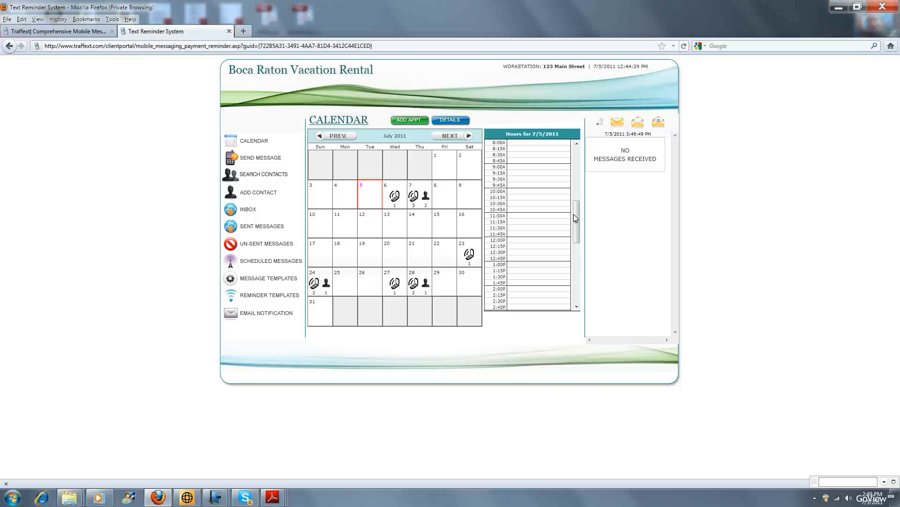
drag(577, 217, 582, 155)
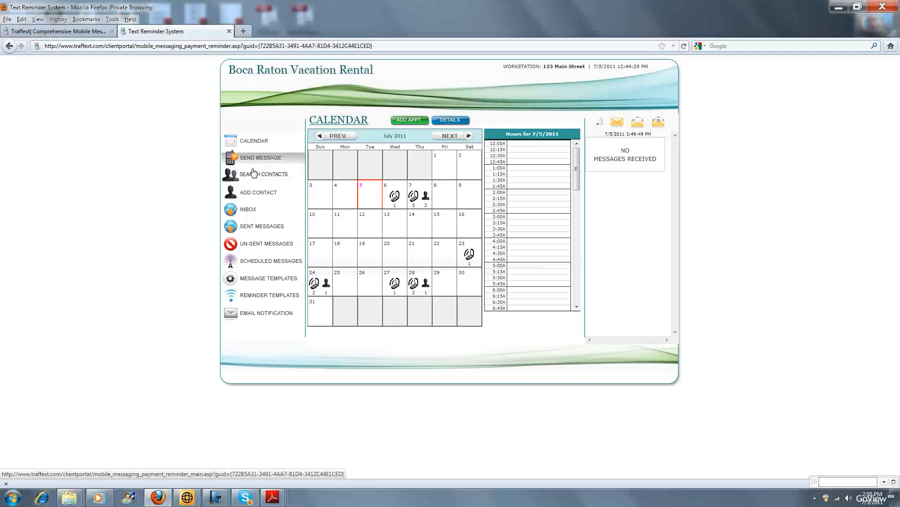
click(254, 213)
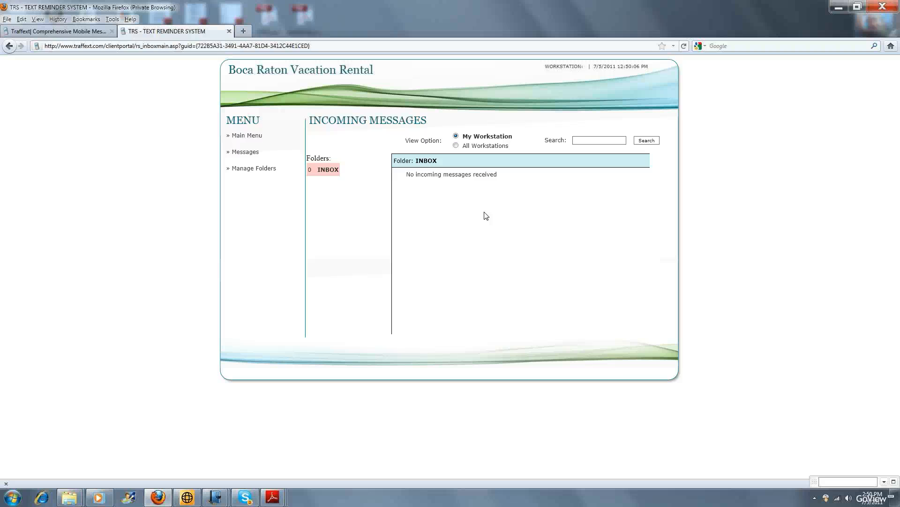
Return from the inbox to the one-time message form and open the email notification settings.
click(252, 154)
click(248, 136)
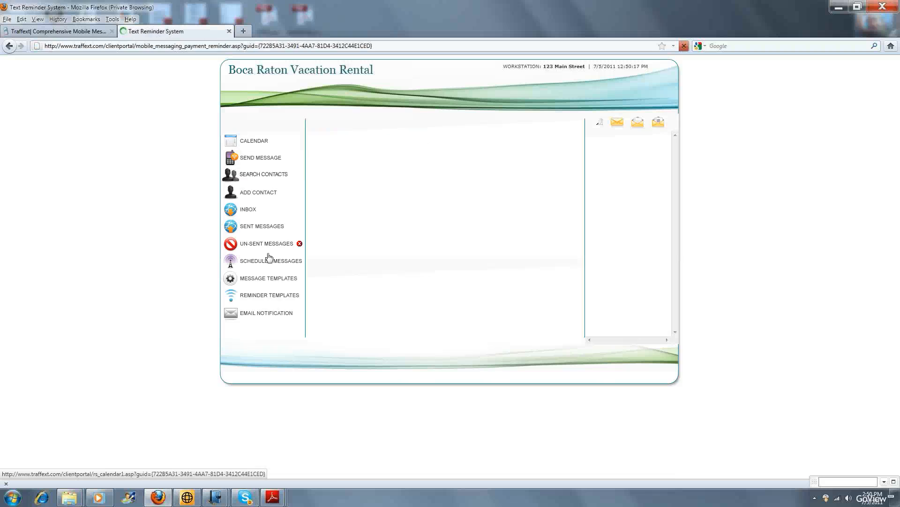
click(277, 314)
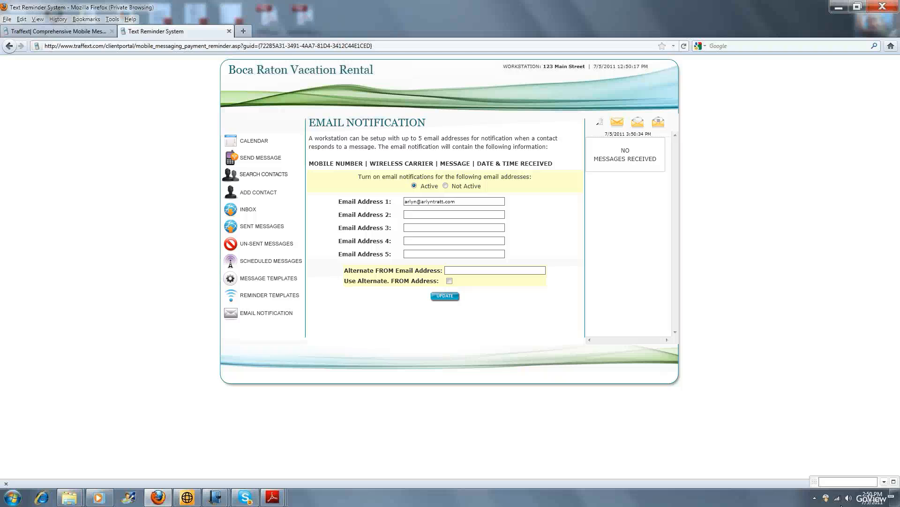
click(815, 498)
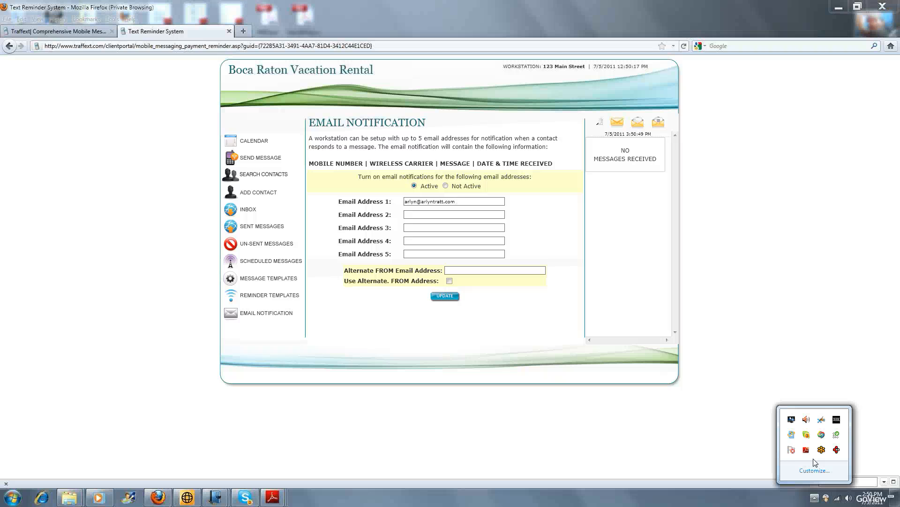
right_click(838, 452)
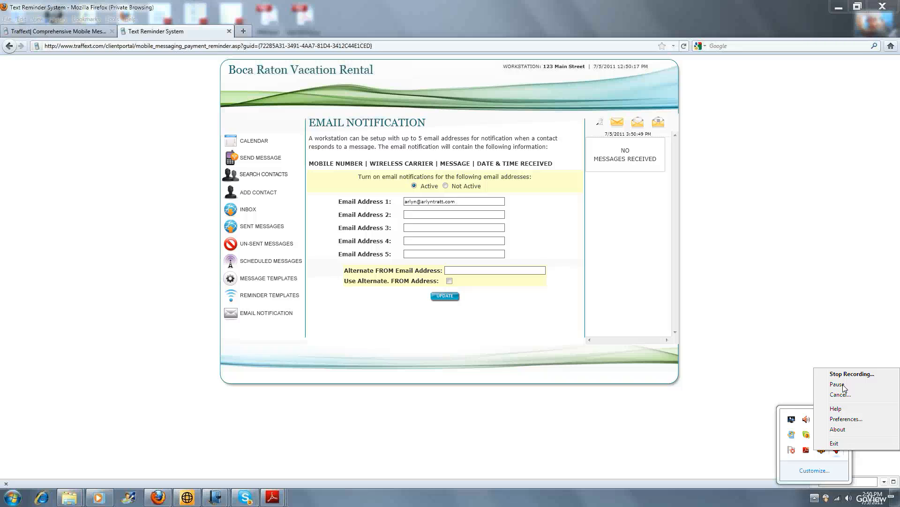